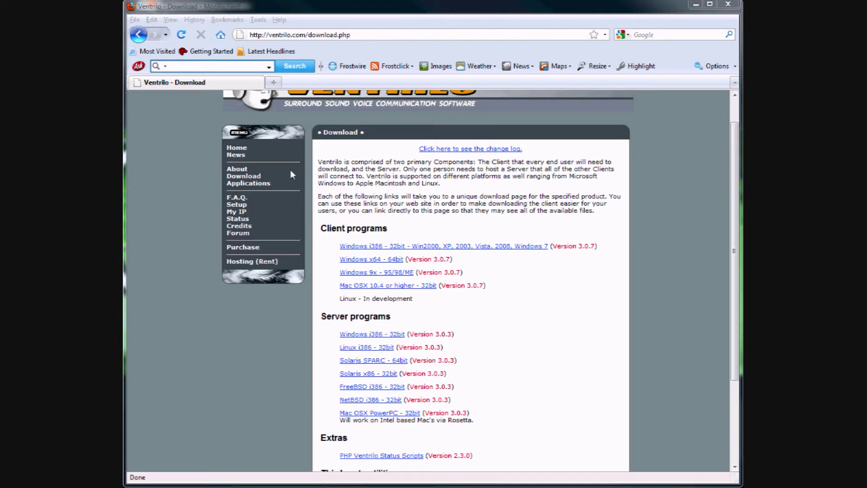
Step: Open the Ventrilo website's Download page and launch the installed Ventrilo client
{"action": "left_click", "coordinate": [252, 178]}
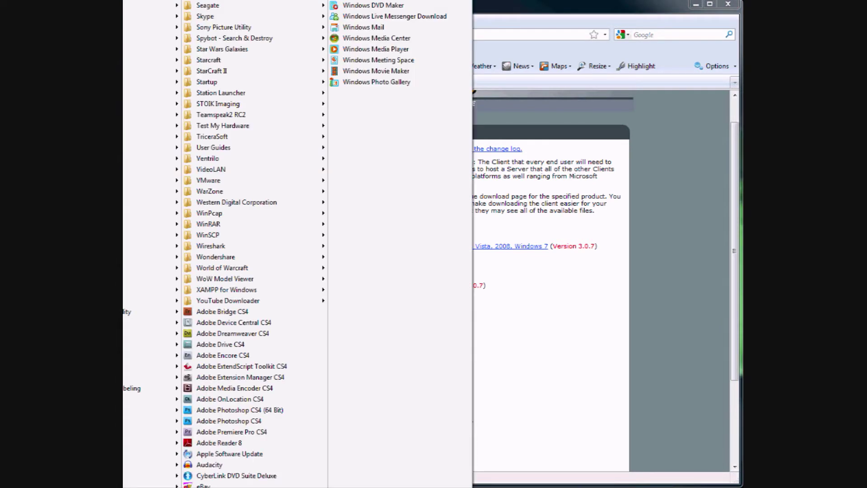
{"action": "mouse_move", "coordinate": [289, 157]}
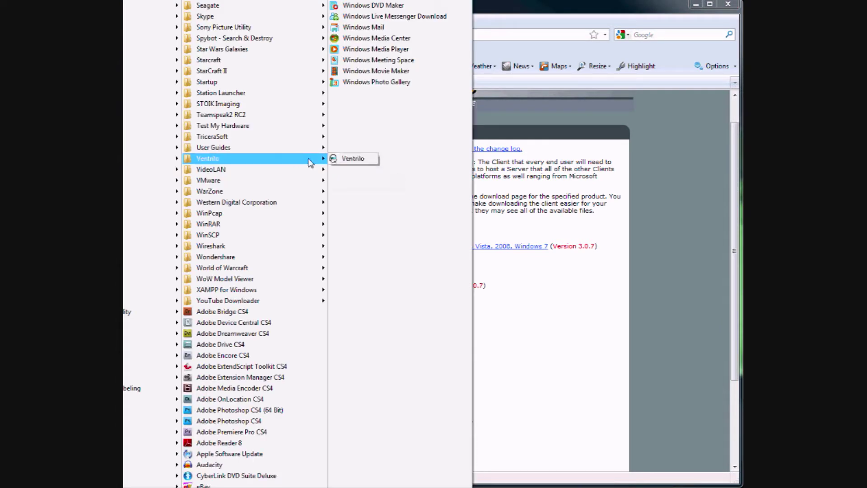
{"action": "left_click", "coordinate": [350, 158]}
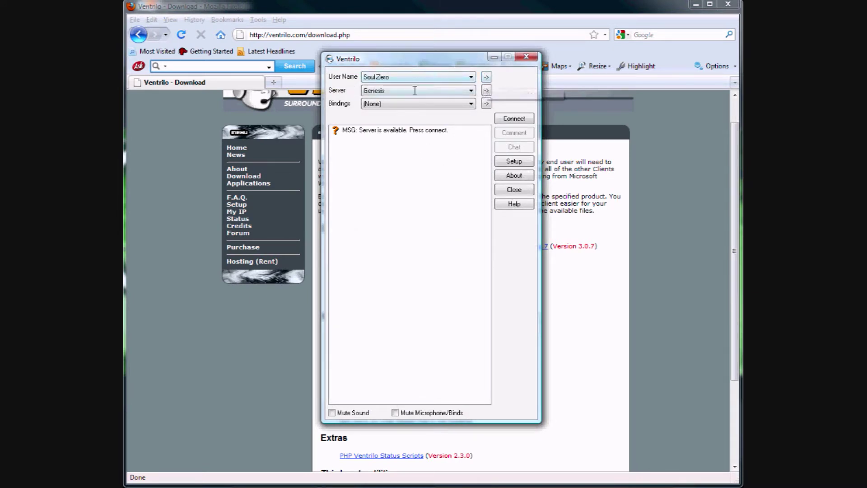
Step: Create a new user account named TESTUSER and choose it as the active user name
{"action": "left_click", "coordinate": [485, 77]}
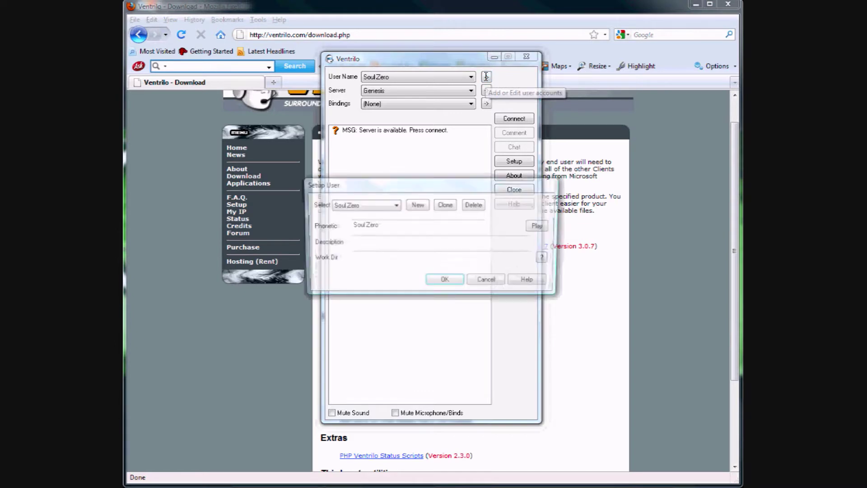
{"action": "left_click", "coordinate": [412, 206]}
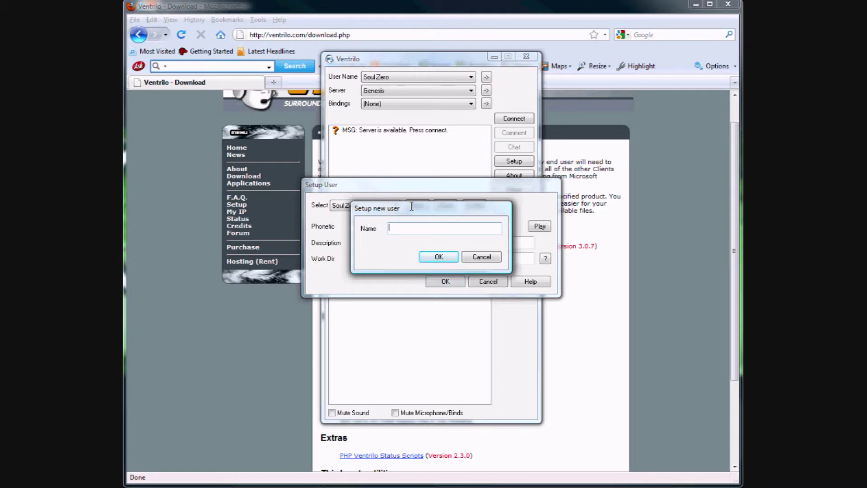
{"action": "type", "text": "TESTUSER"}
{"action": "left_click", "coordinate": [426, 255]}
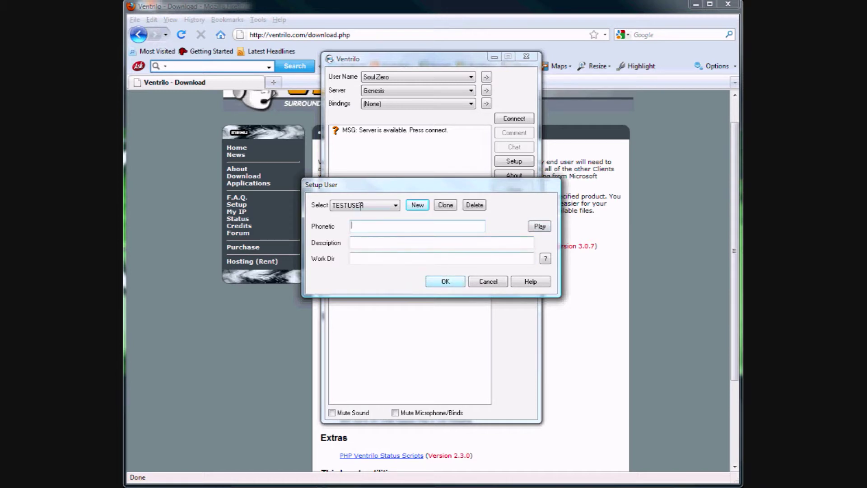
{"action": "left_click", "coordinate": [446, 281]}
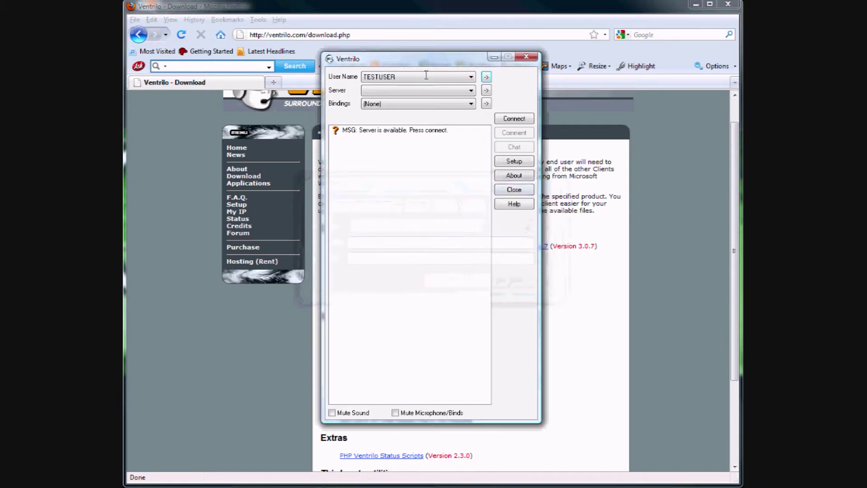
{"action": "left_click", "coordinate": [471, 76]}
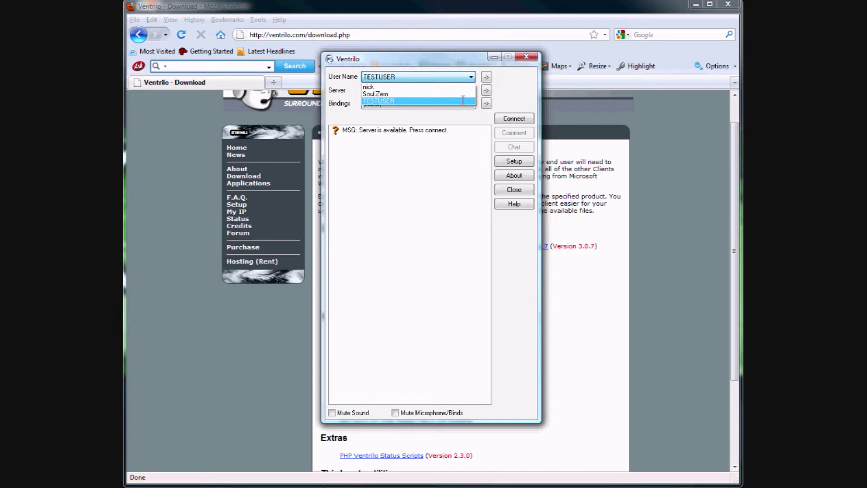
{"action": "left_click", "coordinate": [440, 101]}
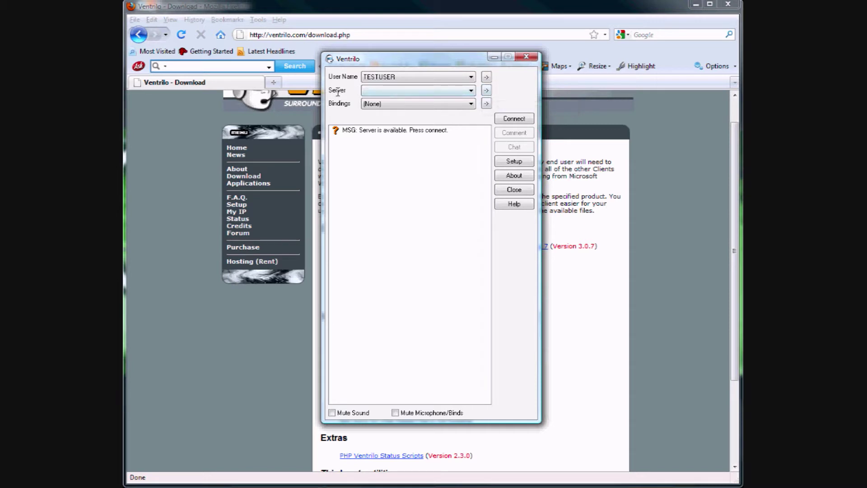
Step: Add a new server entry named Genesis to the connection list
{"action": "left_click", "coordinate": [486, 90]}
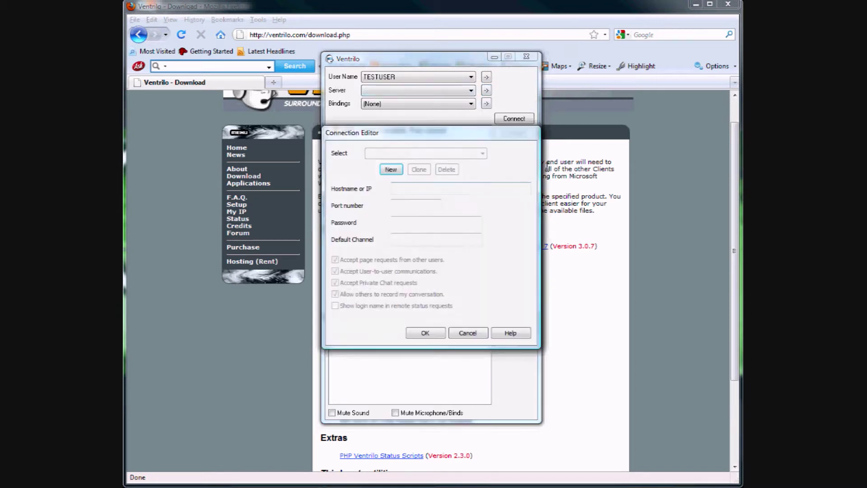
{"action": "left_click", "coordinate": [391, 169]}
{"action": "type", "text": "Genesis"}
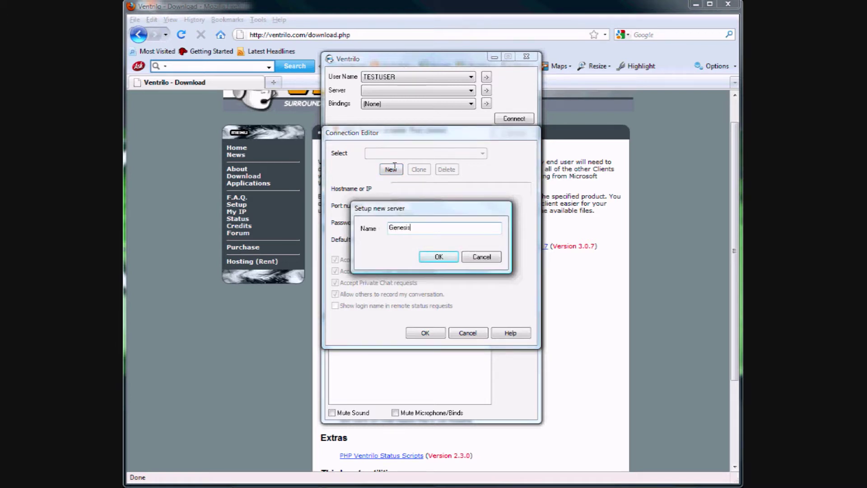
{"action": "key", "text": "Return"}
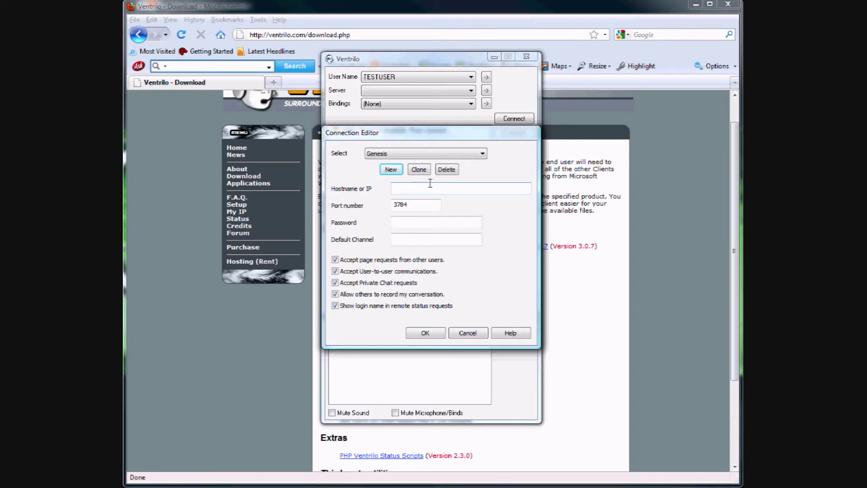
Step: Set the Genesis entry's hostname to v45.darkstarllc.com and port to 5413, enter the server password, and save the entry
{"action": "type", "text": "v45.darkstarllc.com"}
{"action": "key", "text": "Tab"}
{"action": "type", "text": "5413"}
{"action": "key", "text": "Tab"}
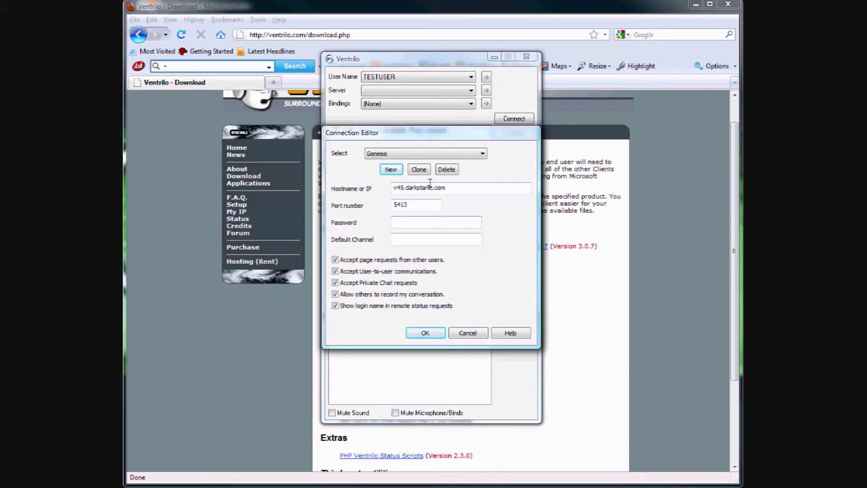
{"action": "type", "text": "************"}
{"action": "left_click", "coordinate": [426, 332]}
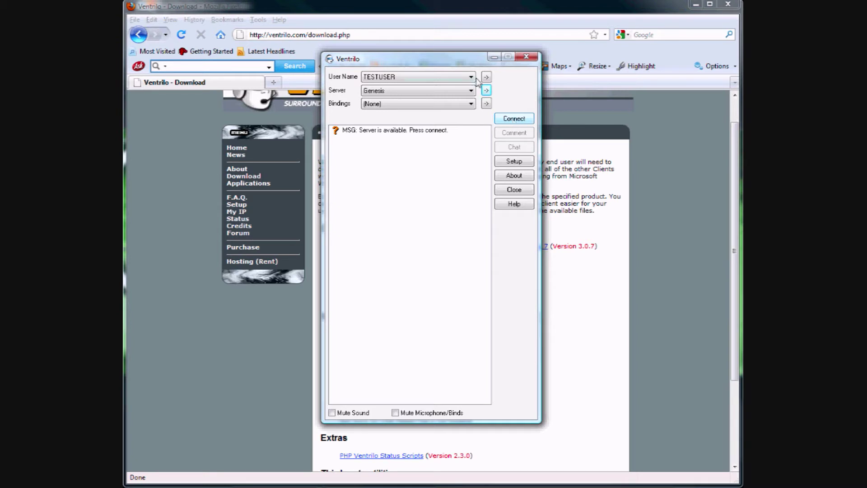
Step: Review the saved hostname, port number and password fields of the Genesis connection
{"action": "left_click", "coordinate": [487, 90]}
{"action": "left_click_drag", "start_coordinate": [459, 194], "coordinate": [384, 187]}
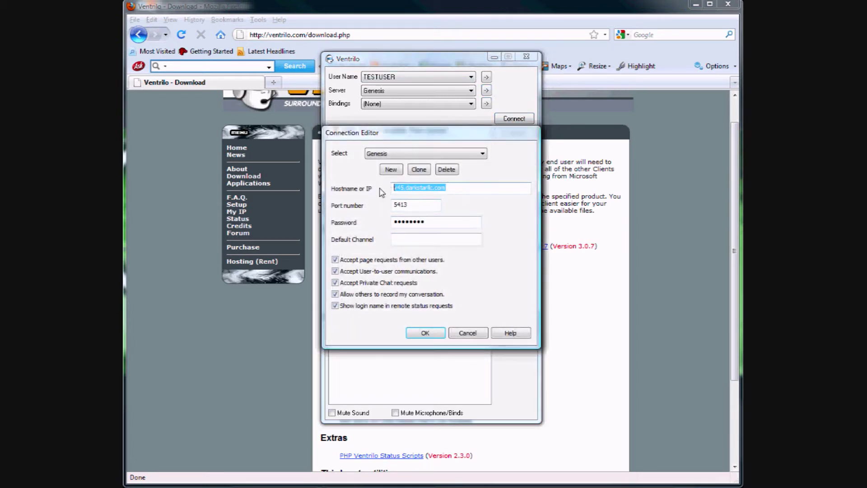
{"action": "left_click_drag", "start_coordinate": [431, 207], "coordinate": [390, 223]}
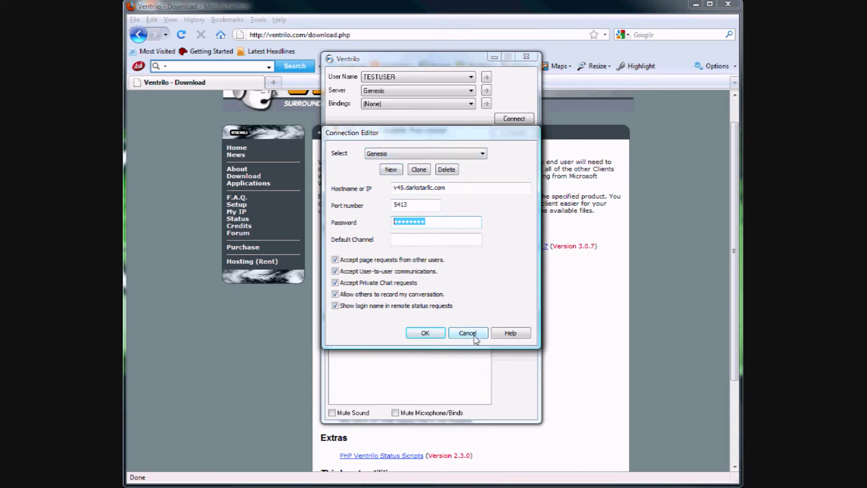
{"action": "left_click", "coordinate": [435, 336]}
Step: Connect to the Genesis server and join the Team 1 channel by way of Team 2
{"action": "left_click", "coordinate": [511, 119]}
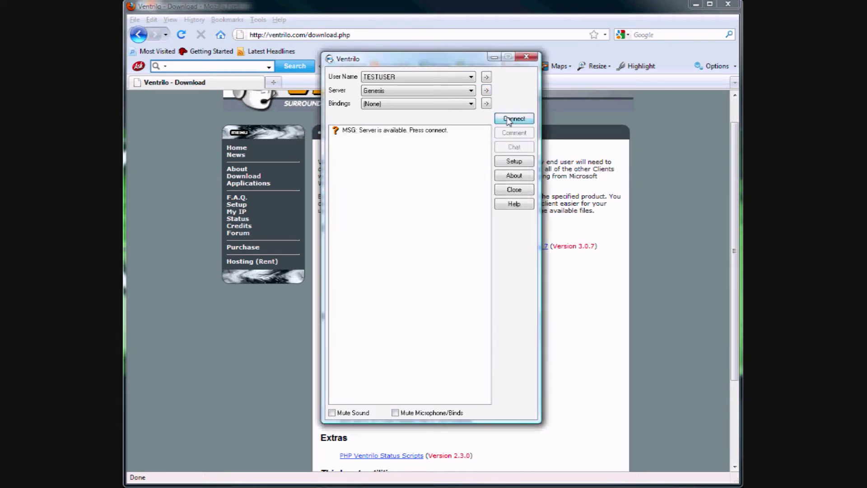
{"action": "left_click", "coordinate": [554, 211]}
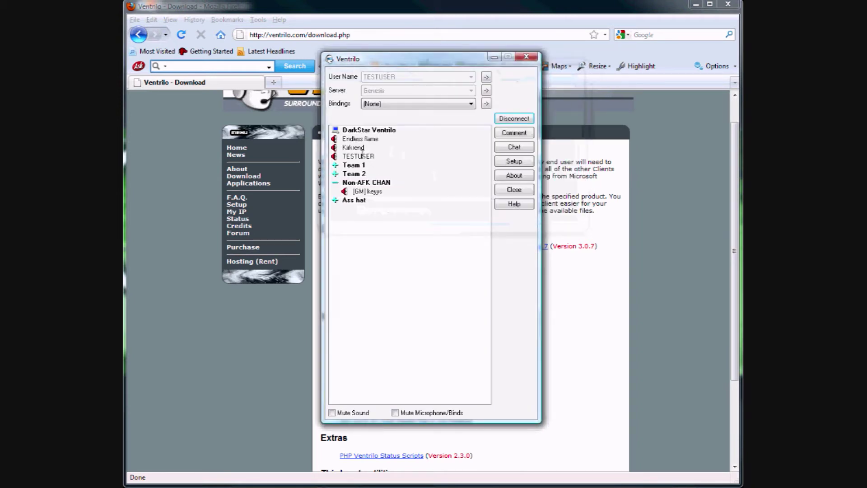
{"action": "double_click", "coordinate": [354, 174]}
{"action": "double_click", "coordinate": [352, 156]}
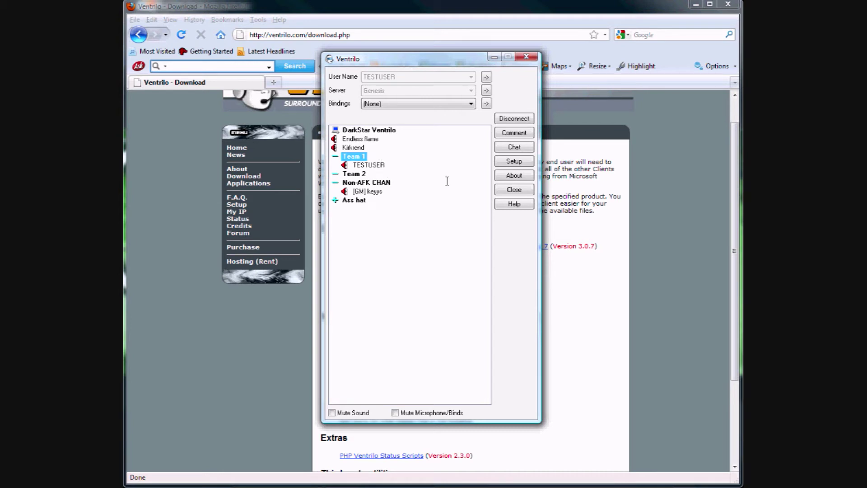
Step: Set the push-to-talk hotkey to Button 9 of the Xbox 360 controller in the voice setup
{"action": "left_click", "coordinate": [510, 161]}
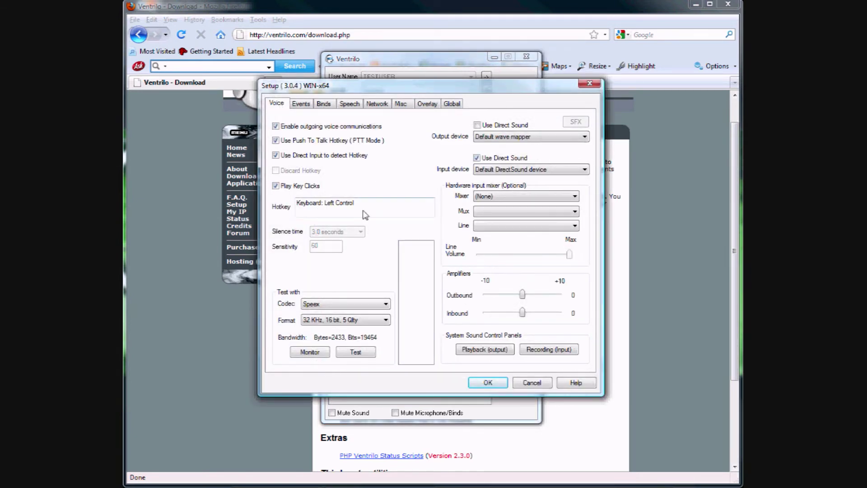
{"action": "left_click", "coordinate": [365, 215]}
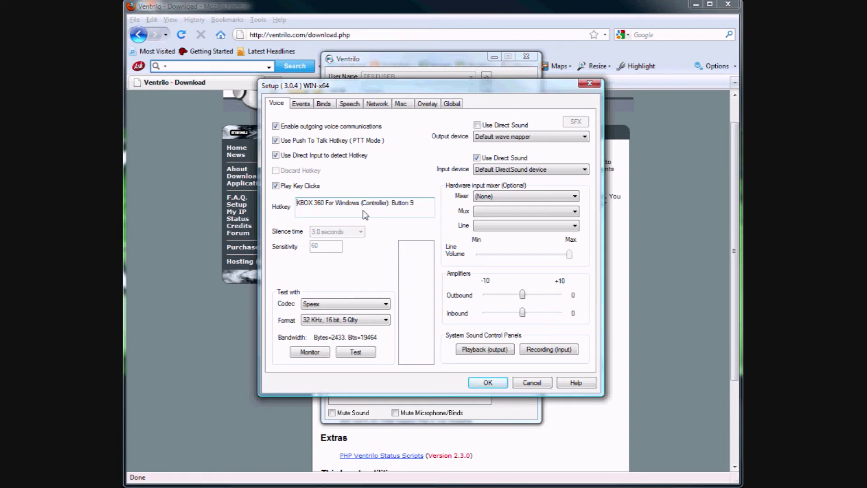
{"action": "left_click", "coordinate": [496, 383]}
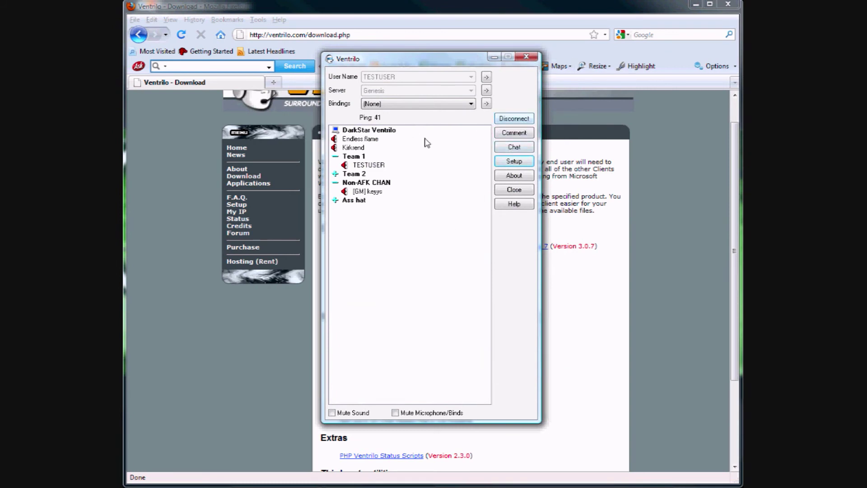
{"action": "key", "text": "ctrl"}
Step: Disconnect from the server and check the Genesis entry's connection settings without editing them
{"action": "left_click", "coordinate": [514, 118]}
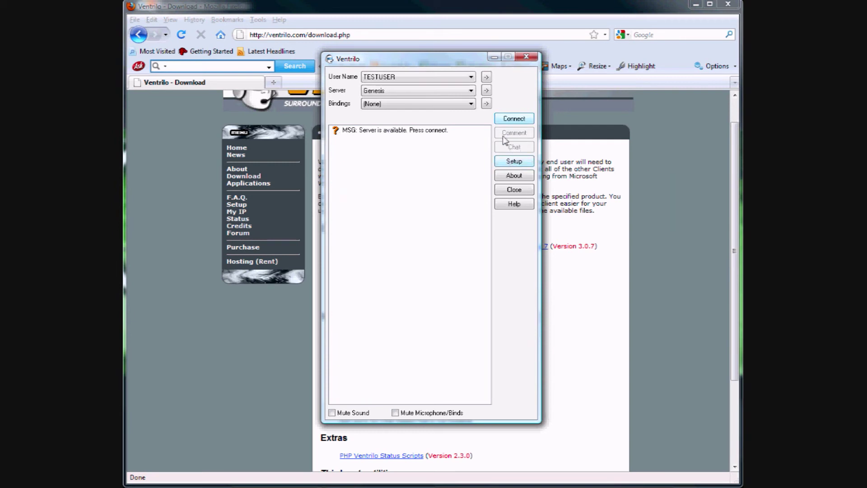
{"action": "left_click", "coordinate": [486, 91]}
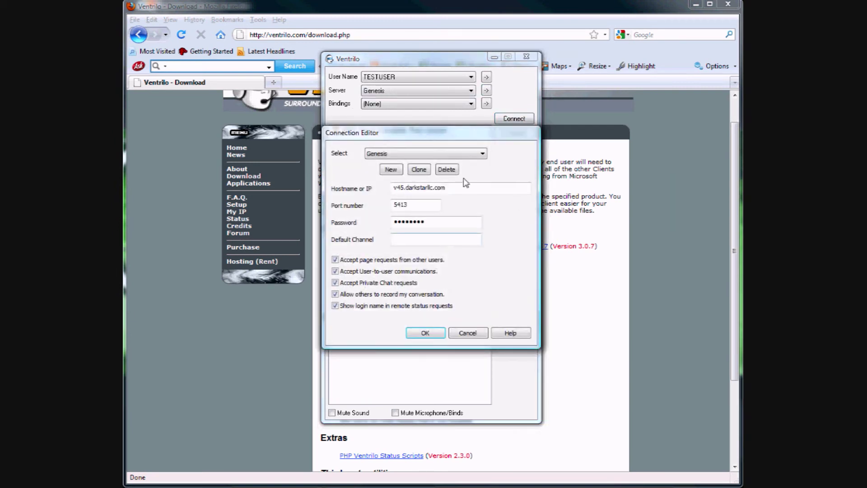
{"action": "left_click", "coordinate": [465, 334]}
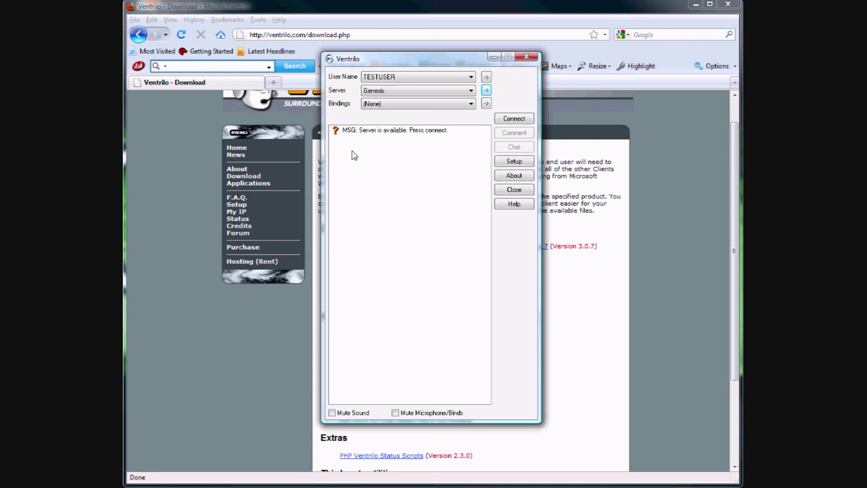
Step: Reconnect to the Genesis server as TESTUSER
{"action": "left_click", "coordinate": [510, 119]}
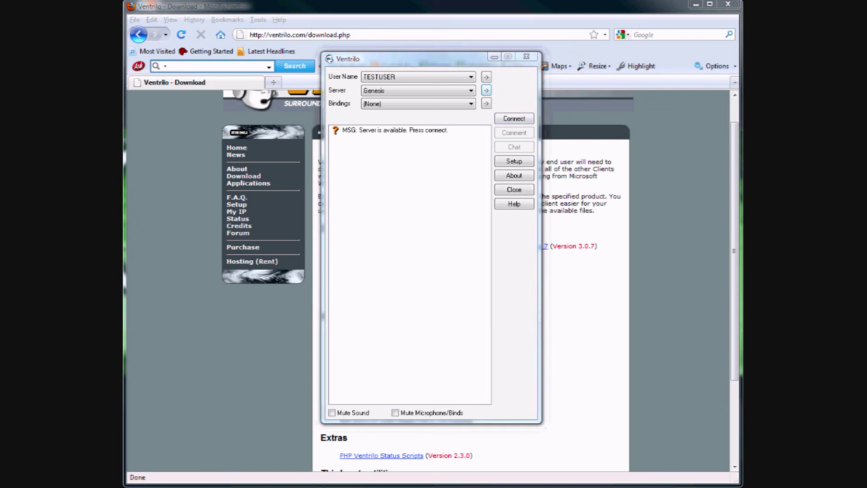